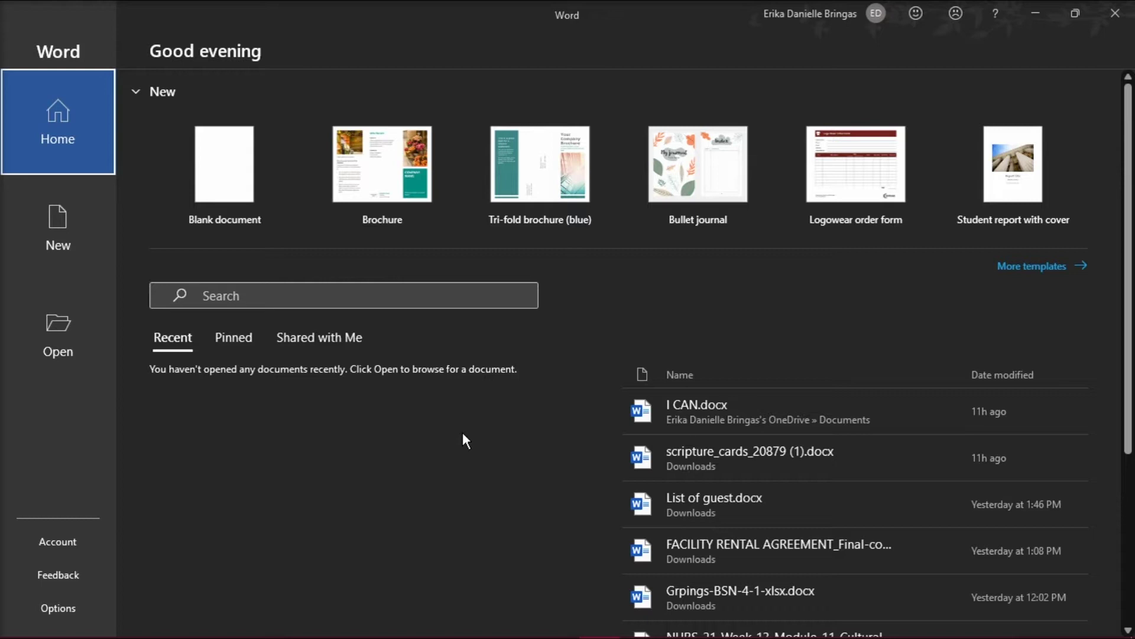
Step: Search the online template gallery for BROCHURE
{"action": "left_click", "coordinate": [104, 234]}
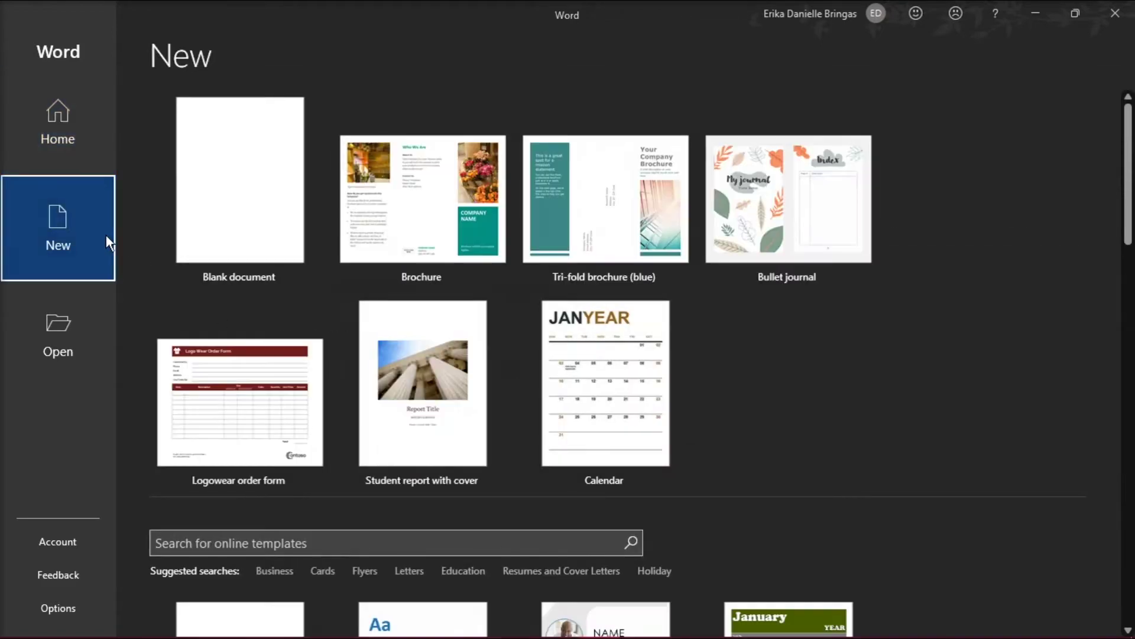
{"action": "scroll", "coordinate": [330, 284], "scroll_direction": "down", "scroll_amount": 3}
{"action": "scroll", "coordinate": [330, 284], "scroll_direction": "down", "scroll_amount": 2}
{"action": "left_click", "coordinate": [349, 144]}
{"action": "type", "text": "BROCHU"}
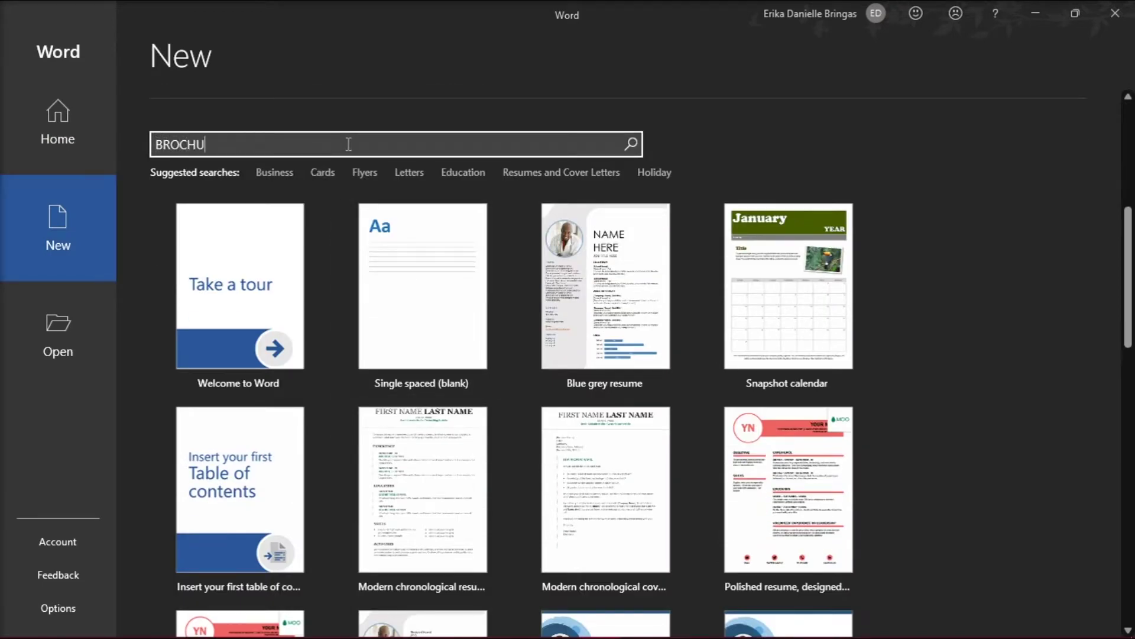
{"action": "type", "text": "RE"}
{"action": "key", "text": "Return"}
{"action": "scroll", "coordinate": [968, 421], "scroll_direction": "down", "scroll_amount": 1}
{"action": "scroll", "coordinate": [969, 422], "scroll_direction": "down", "scroll_amount": 1}
{"action": "scroll", "coordinate": [968, 421], "scroll_direction": "down", "scroll_amount": 3}
{"action": "scroll", "coordinate": [969, 422], "scroll_direction": "down", "scroll_amount": 2}
{"action": "scroll", "coordinate": [969, 422], "scroll_direction": "down", "scroll_amount": 2}
{"action": "scroll", "coordinate": [969, 422], "scroll_direction": "down", "scroll_amount": 2}
{"action": "scroll", "coordinate": [969, 421], "scroll_direction": "down", "scroll_amount": 1}
{"action": "scroll", "coordinate": [969, 421], "scroll_direction": "down", "scroll_amount": 2}
{"action": "scroll", "coordinate": [968, 429], "scroll_direction": "down", "scroll_amount": 1}
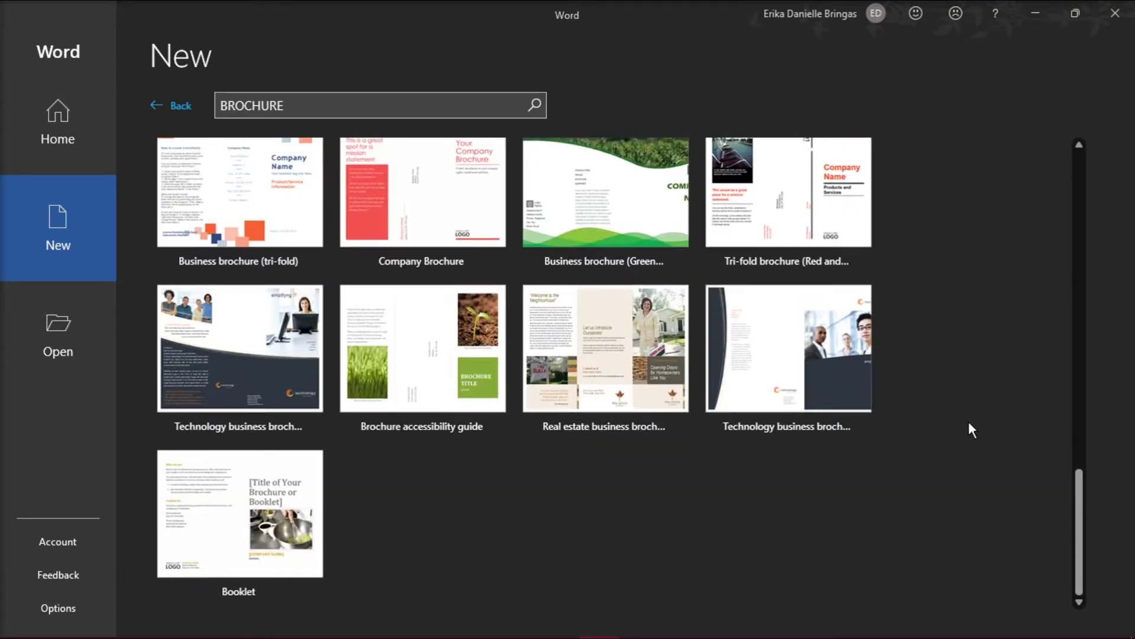
{"action": "scroll", "coordinate": [969, 421], "scroll_direction": "up", "scroll_amount": 1}
{"action": "scroll", "coordinate": [968, 421], "scroll_direction": "up", "scroll_amount": 1}
{"action": "scroll", "coordinate": [969, 421], "scroll_direction": "up", "scroll_amount": 1}
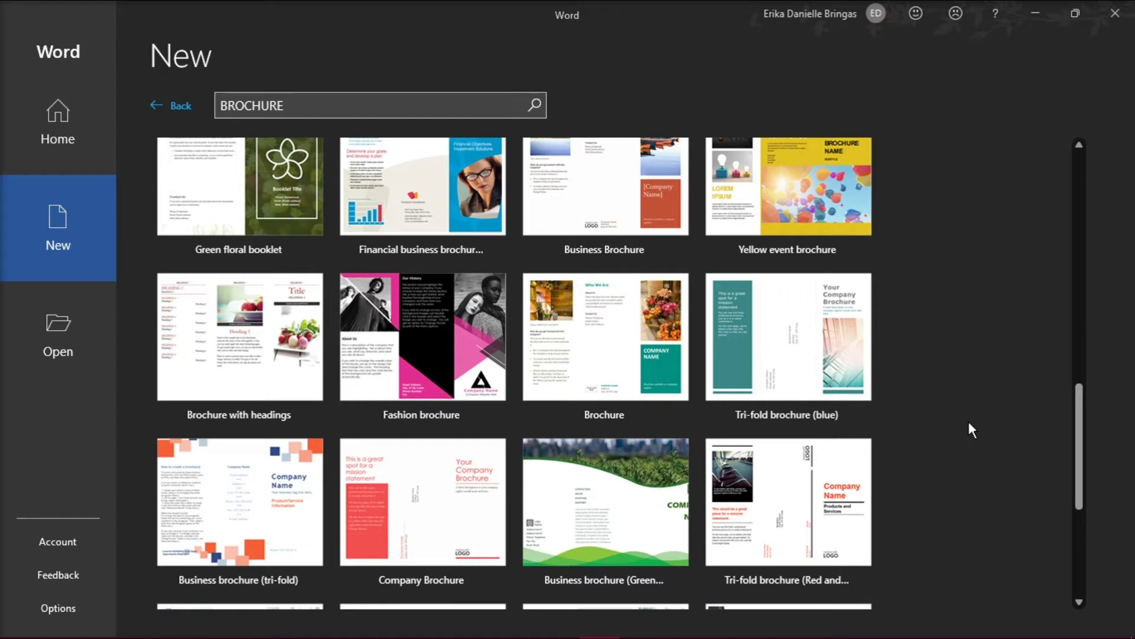
Step: Create a document from the Brochure template and remove the cover's flower photo
{"action": "left_click", "coordinate": [622, 391]}
{"action": "double_click", "coordinate": [623, 386]}
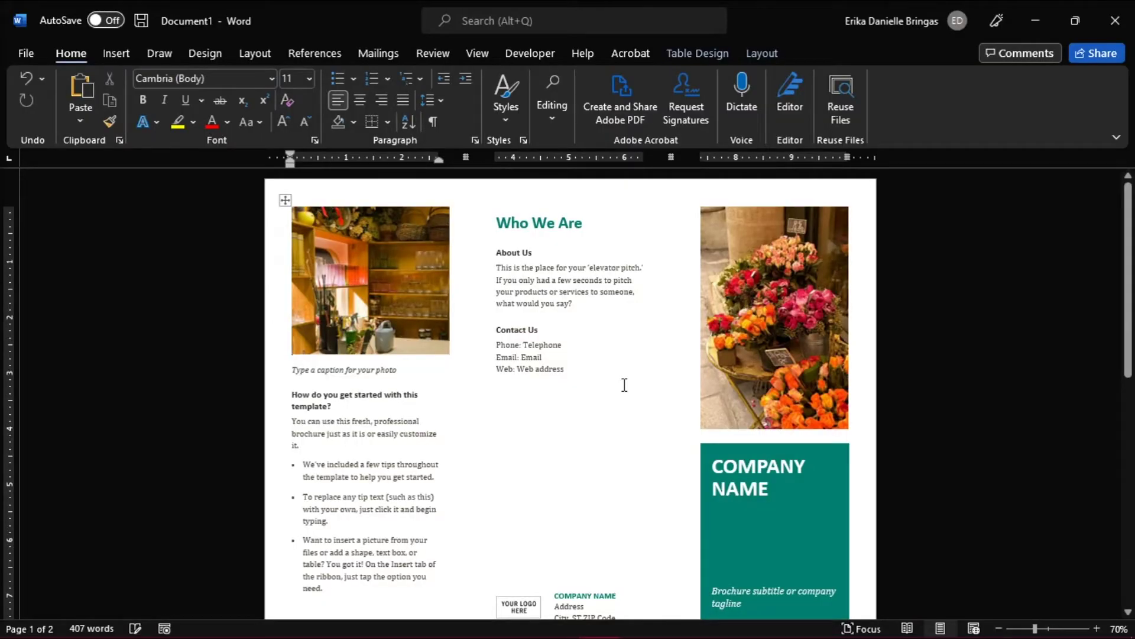
{"action": "left_click", "coordinate": [736, 348]}
{"action": "key", "text": "Delete"}
Step: Shade the cover title and tagline sections a custom blue
{"action": "left_click", "coordinate": [746, 238]}
{"action": "left_click", "coordinate": [705, 205]}
{"action": "right_click", "coordinate": [735, 242]}
{"action": "left_click", "coordinate": [557, 213]}
{"action": "left_click", "coordinate": [595, 422]}
{"action": "left_click", "coordinate": [462, 202]}
{"action": "left_click", "coordinate": [493, 241]}
{"action": "left_click", "coordinate": [612, 227]}
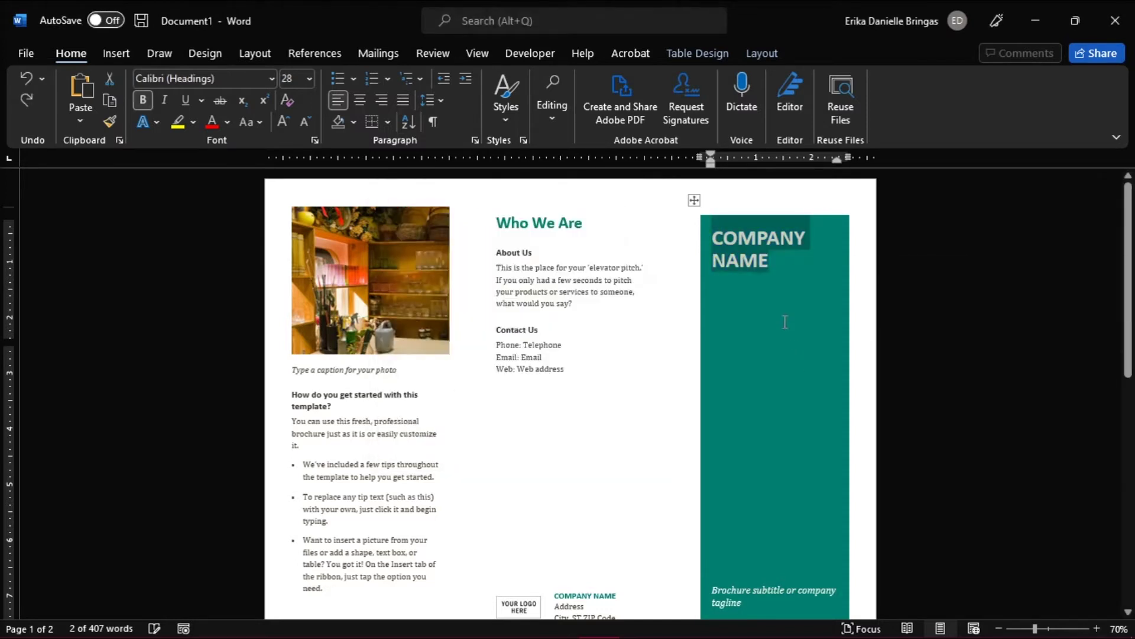
{"action": "left_click", "coordinate": [731, 592]}
{"action": "left_click", "coordinate": [352, 122]}
{"action": "left_click", "coordinate": [462, 297]}
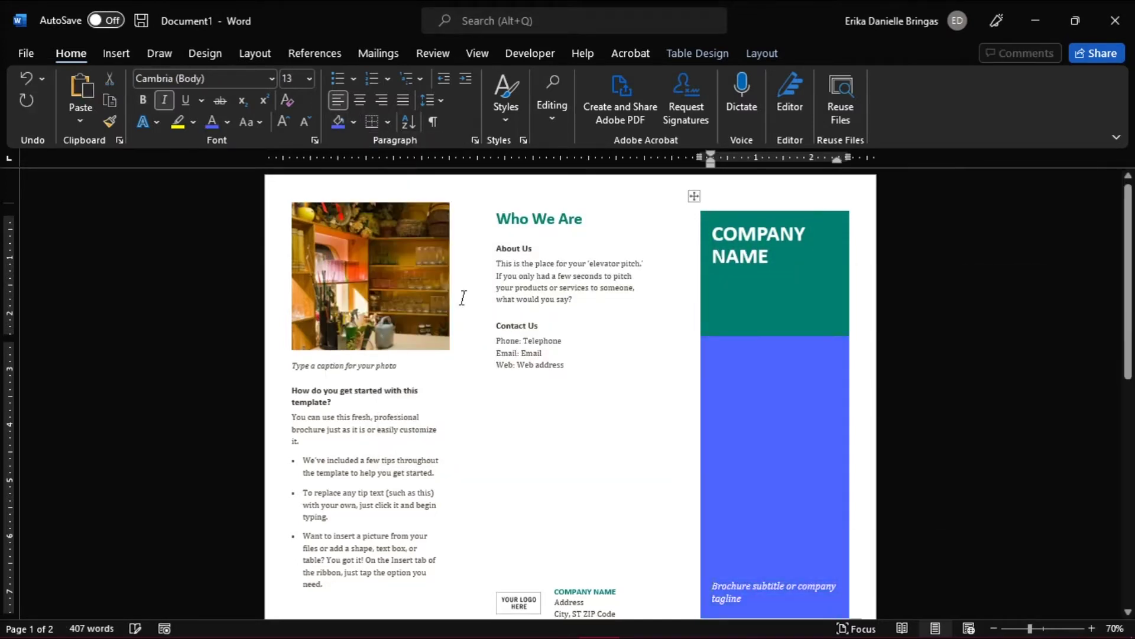
Step: Replace COMPANY NAME with THE MEDICAL CITY CLINIC in Britannic Bold, enlarged, and select the tagline
{"action": "left_click", "coordinate": [340, 121]}
{"action": "type", "text": "THE MEDICAL CITY CLINIC"}
{"action": "key", "text": "shift+Home"}
{"action": "key", "text": "shift+Up"}
{"action": "left_click", "coordinate": [271, 78]}
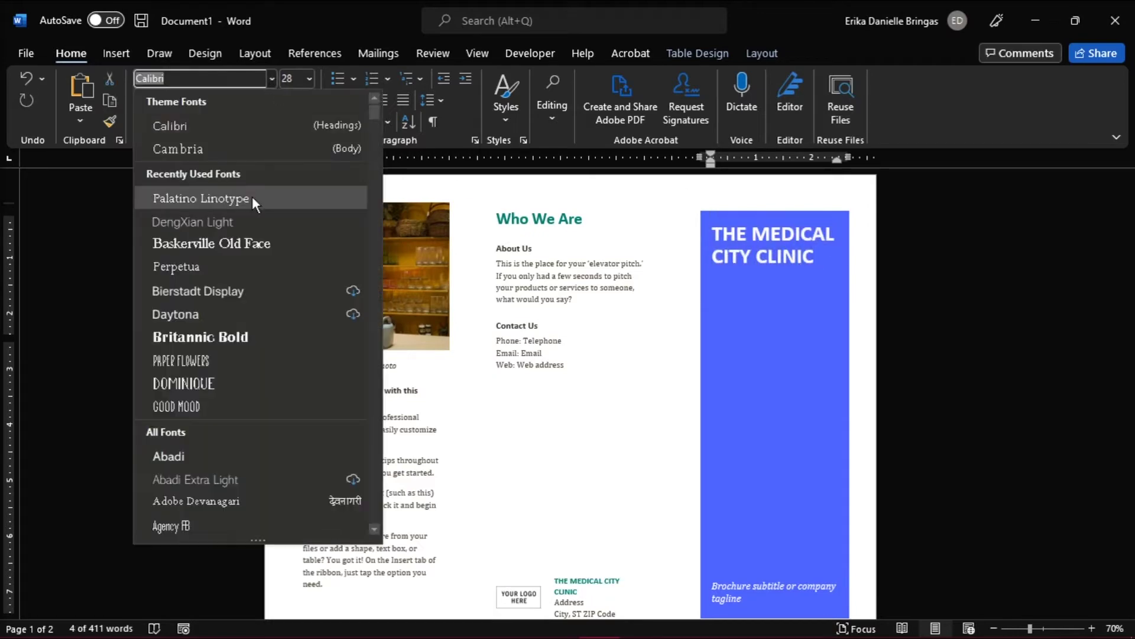
{"action": "left_click", "coordinate": [204, 258]}
{"action": "left_click", "coordinate": [309, 78]}
{"action": "key", "text": "Escape"}
{"action": "left_click", "coordinate": [770, 341]}
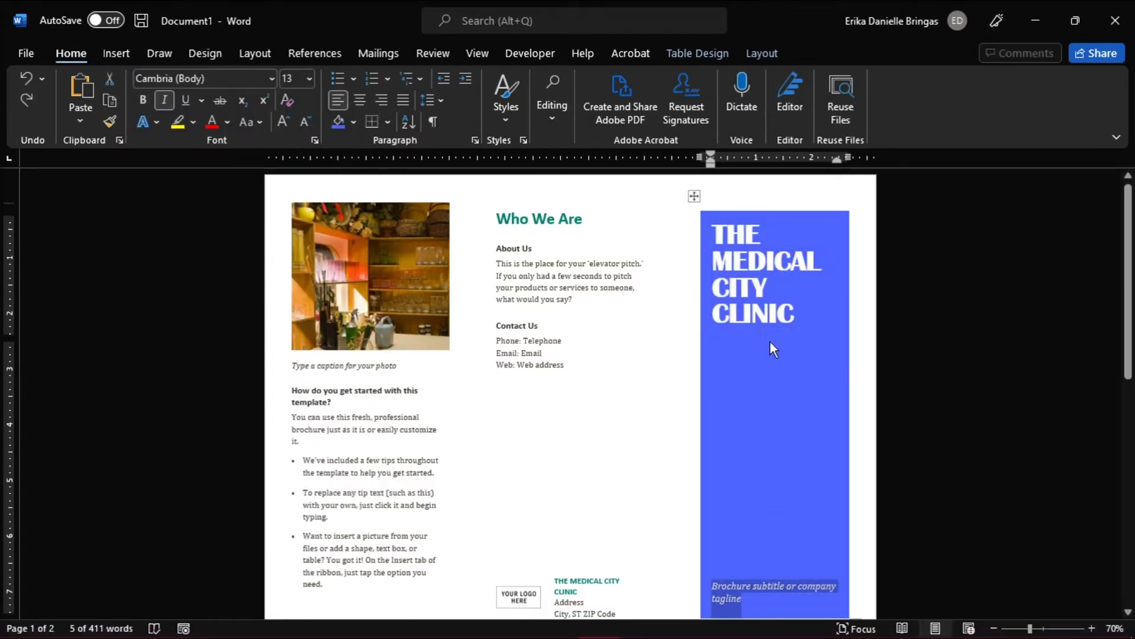
{"action": "scroll", "coordinate": [767, 373], "scroll_direction": "down", "scroll_amount": 5}
{"action": "scroll", "coordinate": [767, 372], "scroll_direction": "up", "scroll_amount": 4}
{"action": "scroll", "coordinate": [803, 321], "scroll_direction": "up", "scroll_amount": 1}
{"action": "left_click", "coordinate": [802, 321]}
{"action": "left_click", "coordinate": [309, 78]}
{"action": "scroll", "coordinate": [762, 533], "scroll_direction": "down", "scroll_amount": 1}
{"action": "left_click", "coordinate": [763, 543]}
{"action": "type", "text": "p"}
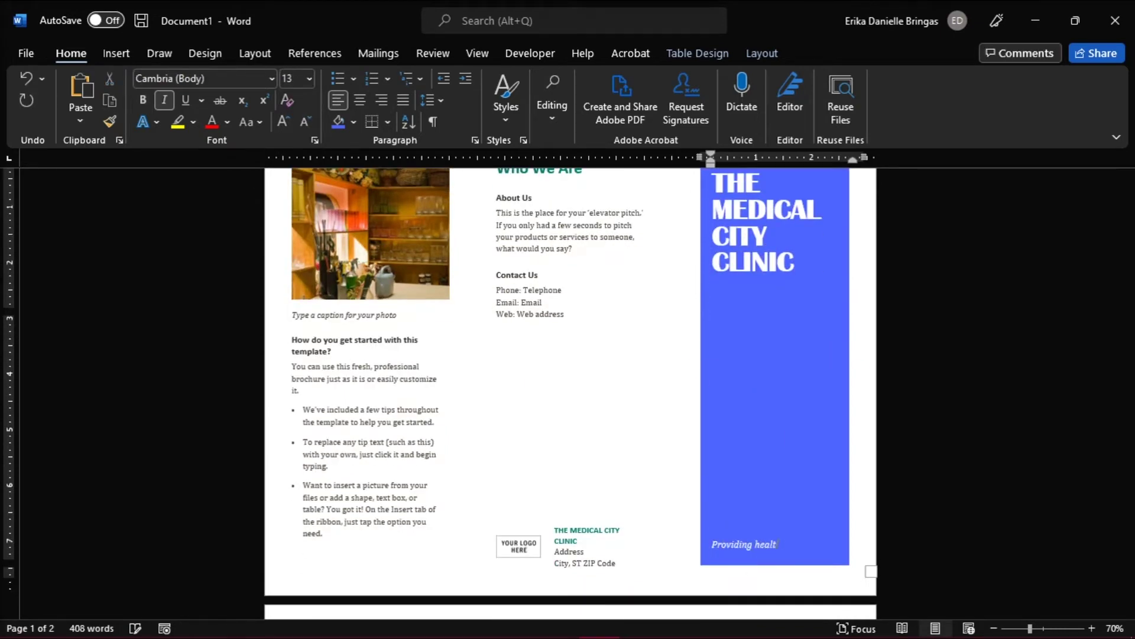
{"action": "type", "text": "y care"}
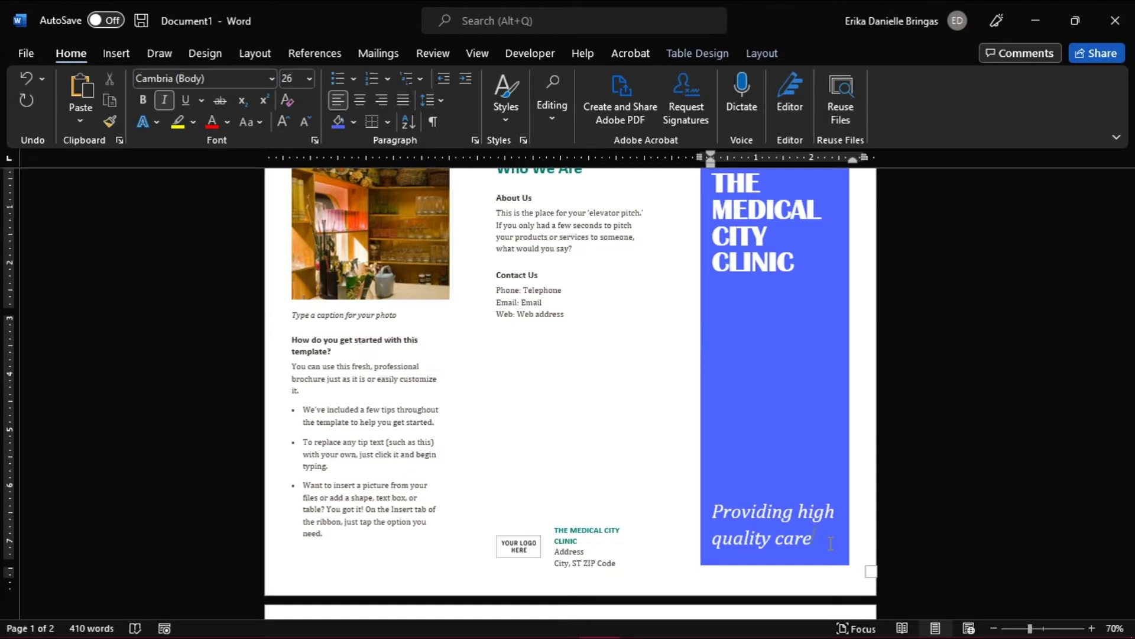
Step: Insert the medical-kit picture from this device, wrap it with text and place it under the title
{"action": "left_click", "coordinate": [116, 53]}
{"action": "left_click", "coordinate": [176, 89]}
{"action": "left_click", "coordinate": [233, 163]}
{"action": "double_click", "coordinate": [404, 146]}
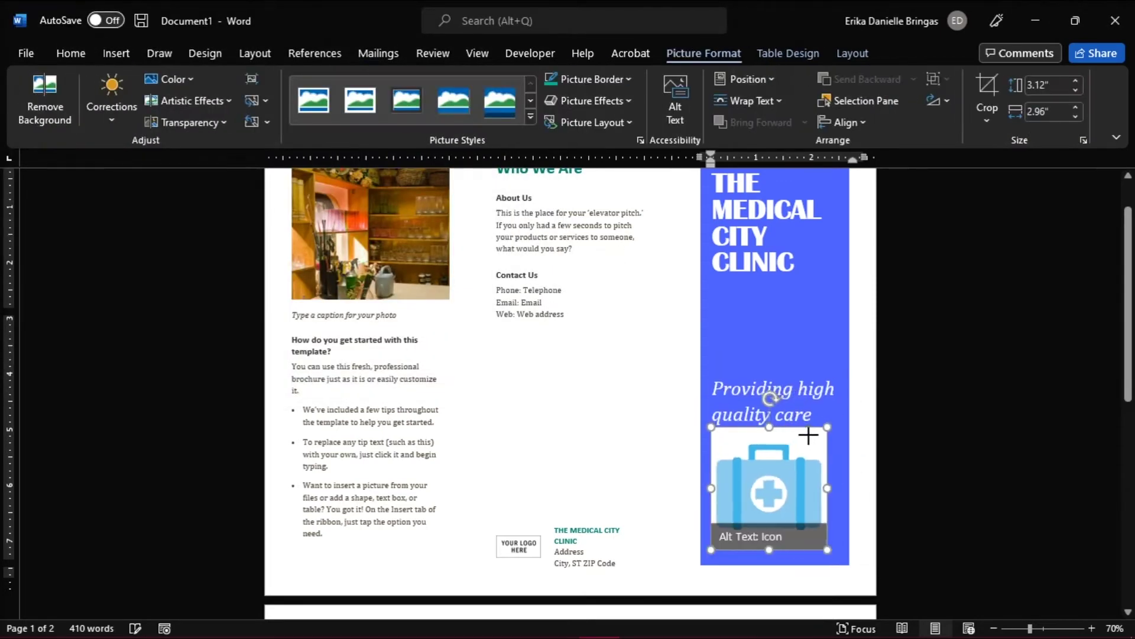
{"action": "left_click_drag", "start_coordinate": [707, 378], "coordinate": [772, 417]}
{"action": "left_click", "coordinate": [863, 432]}
{"action": "left_click", "coordinate": [952, 532]}
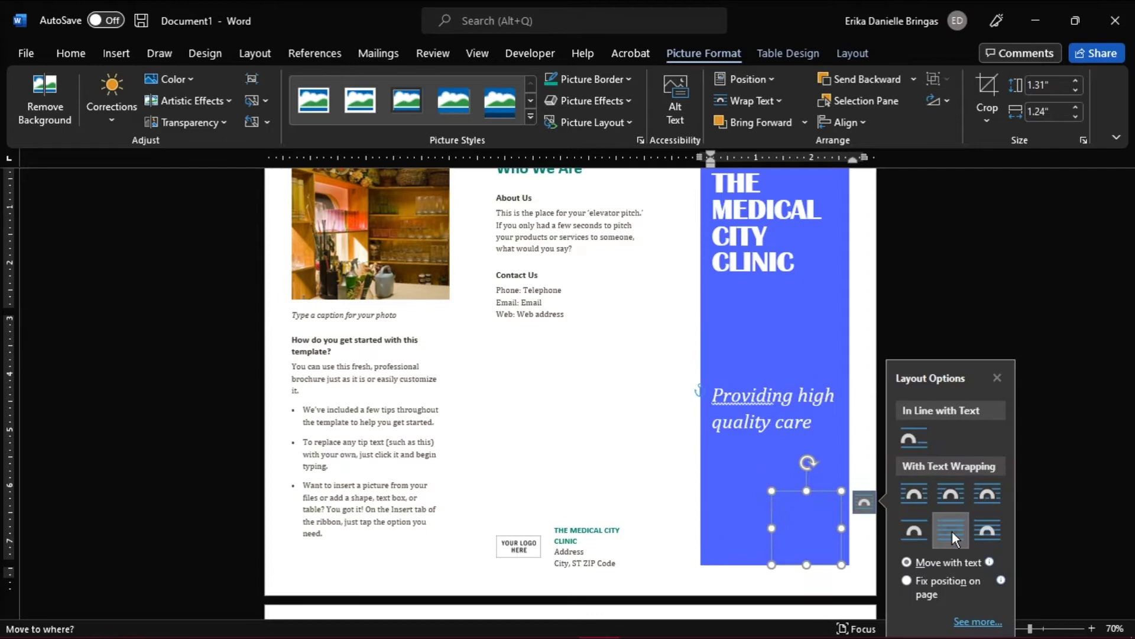
{"action": "left_click_drag", "start_coordinate": [805, 457], "coordinate": [764, 357]}
{"action": "left_click_drag", "start_coordinate": [798, 396], "coordinate": [821, 483]}
Step: Enlarge the clinic title and delete the Who We Are / About Us text
{"action": "right_click", "coordinate": [688, 236]}
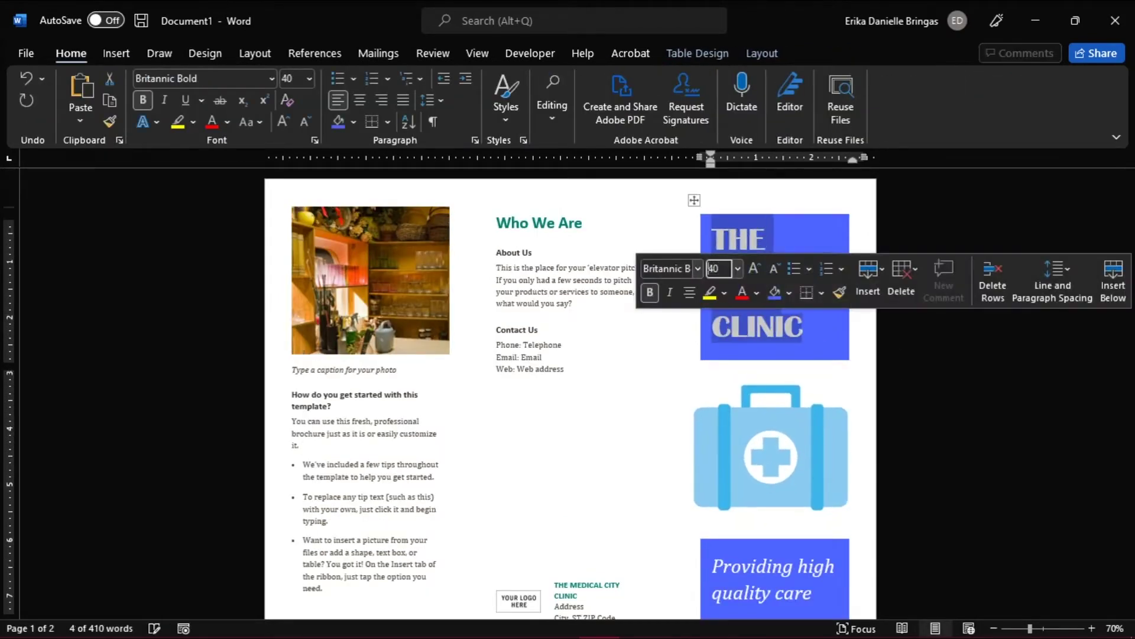
{"action": "left_click", "coordinate": [793, 424]}
{"action": "triple_click", "coordinate": [586, 222]}
{"action": "triple_click", "coordinate": [542, 302]}
{"action": "key", "text": "BackSpace"}
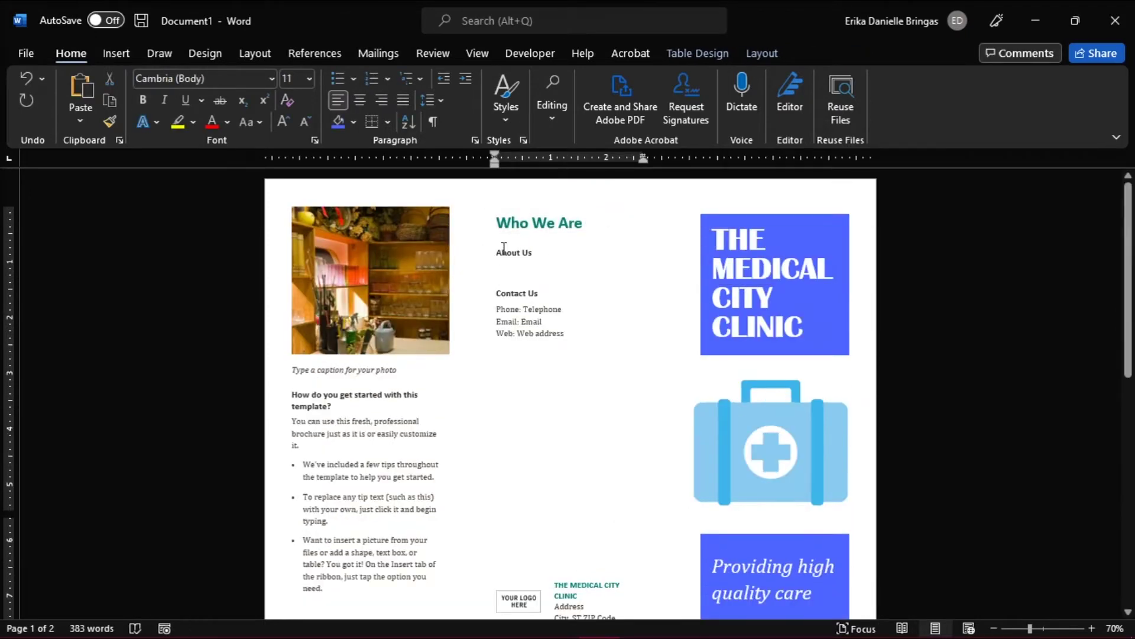
Step: Insert the stethoscope picture in place of the removed About Us content
{"action": "key", "text": "BackSpace"}
{"action": "key", "text": "BackSpace"}
{"action": "left_click", "coordinate": [117, 52]}
{"action": "left_click", "coordinate": [184, 98]}
{"action": "left_click", "coordinate": [225, 169]}
{"action": "double_click", "coordinate": [372, 164]}
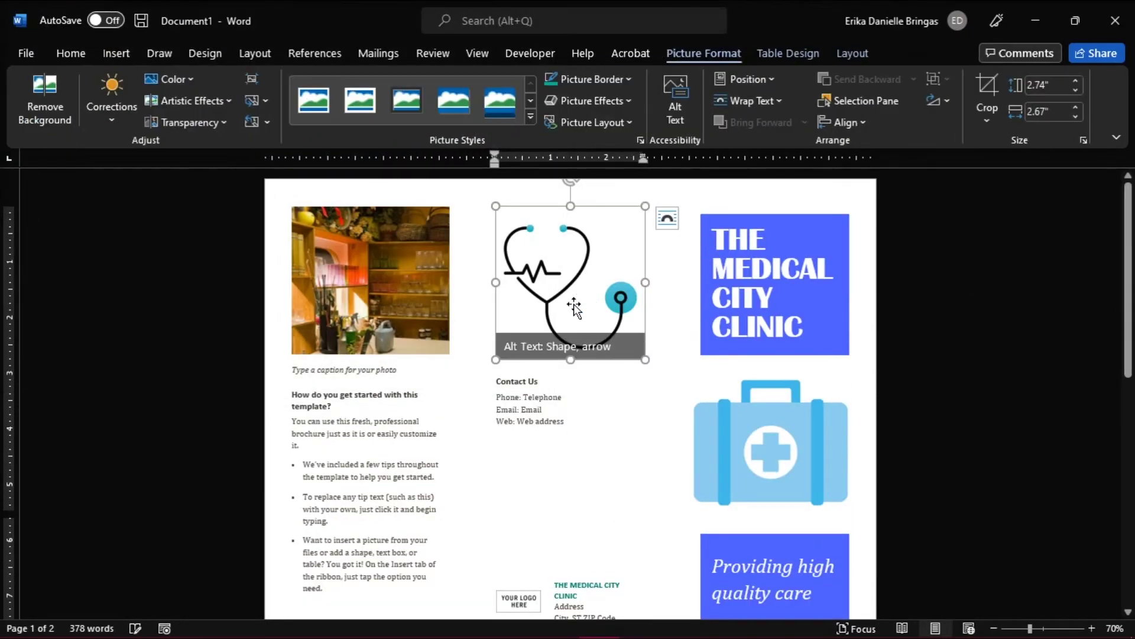
{"action": "left_click", "coordinate": [499, 384]}
{"action": "scroll", "coordinate": [499, 383], "scroll_direction": "down", "scroll_amount": 2}
{"action": "left_click", "coordinate": [520, 523]}
{"action": "left_click", "coordinate": [586, 222]}
{"action": "left_click_drag", "start_coordinate": [644, 279], "coordinate": [672, 304]}
{"action": "scroll", "coordinate": [986, 347], "scroll_direction": "up", "scroll_amount": 2}
{"action": "scroll", "coordinate": [985, 346], "scroll_direction": "down", "scroll_amount": 1}
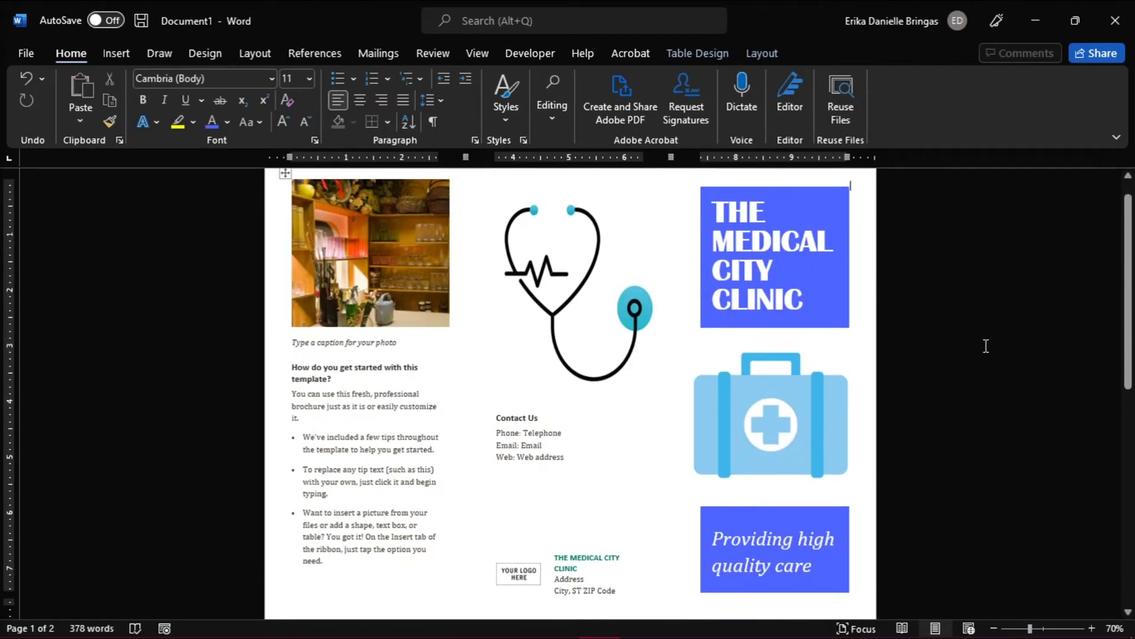
Step: Shade the Contact Us block blue and replace the kitchen photo with an enlarged heart picture
{"action": "left_click_drag", "start_coordinate": [497, 415], "coordinate": [542, 443]}
{"action": "left_click", "coordinate": [338, 121]}
{"action": "left_click", "coordinate": [579, 305]}
{"action": "left_click", "coordinate": [390, 304]}
{"action": "left_click", "coordinate": [116, 53]}
{"action": "left_click", "coordinate": [210, 98]}
{"action": "left_click", "coordinate": [233, 133]}
{"action": "double_click", "coordinate": [190, 236]}
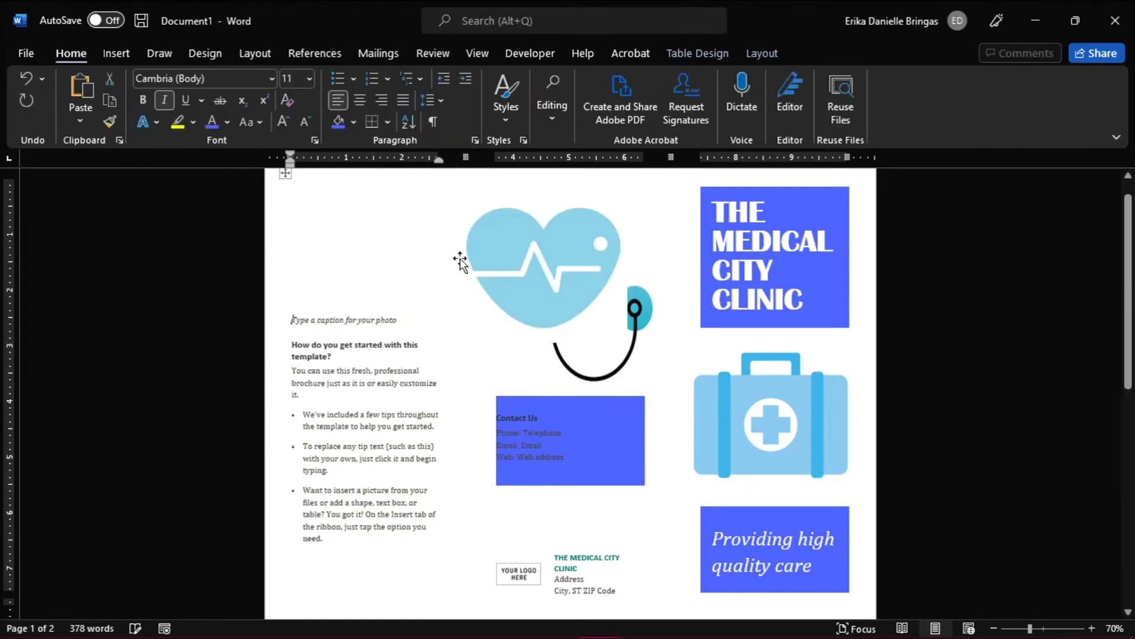
{"action": "left_click_drag", "start_coordinate": [293, 367], "coordinate": [420, 381]}
Step: Shade the text column under the heart a custom dark teal
{"action": "left_click", "coordinate": [337, 121]}
{"action": "left_click", "coordinate": [426, 300]}
{"action": "left_click_drag", "start_coordinate": [461, 576], "coordinate": [346, 363]}
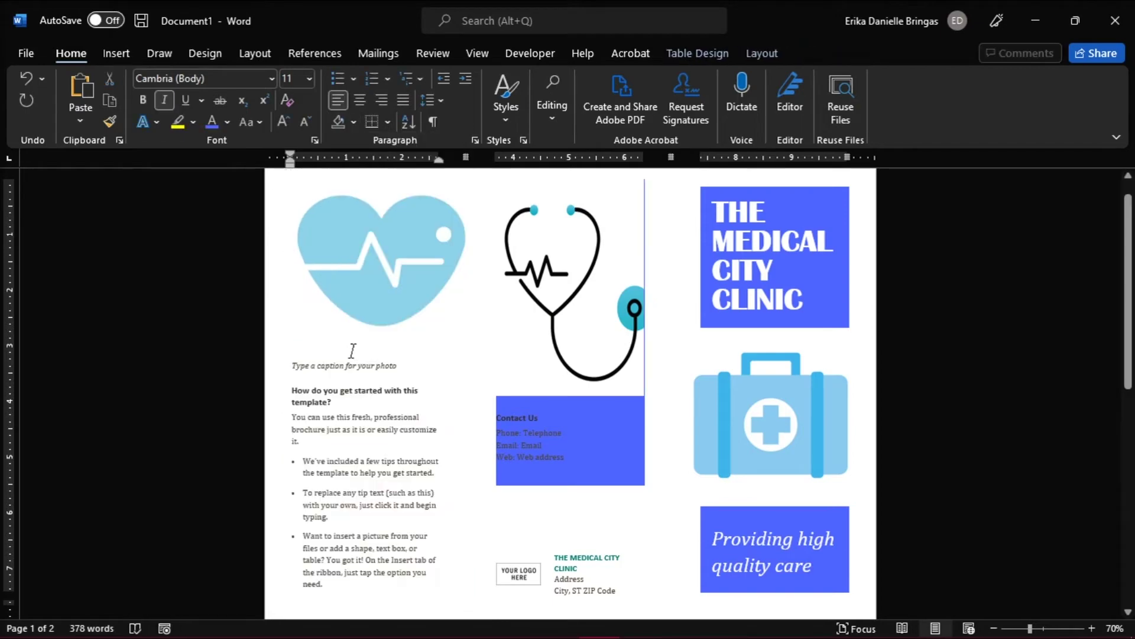
{"action": "left_click", "coordinate": [353, 122]}
{"action": "left_click", "coordinate": [391, 378]}
{"action": "key", "text": "Return"}
{"action": "left_click", "coordinate": [354, 122]}
{"action": "left_click", "coordinate": [391, 378]}
{"action": "left_click", "coordinate": [598, 201]}
Step: Write the expert-physicians text in the teal column, centred in Palatino Linotype 18 and indented
{"action": "key", "text": "Delete"}
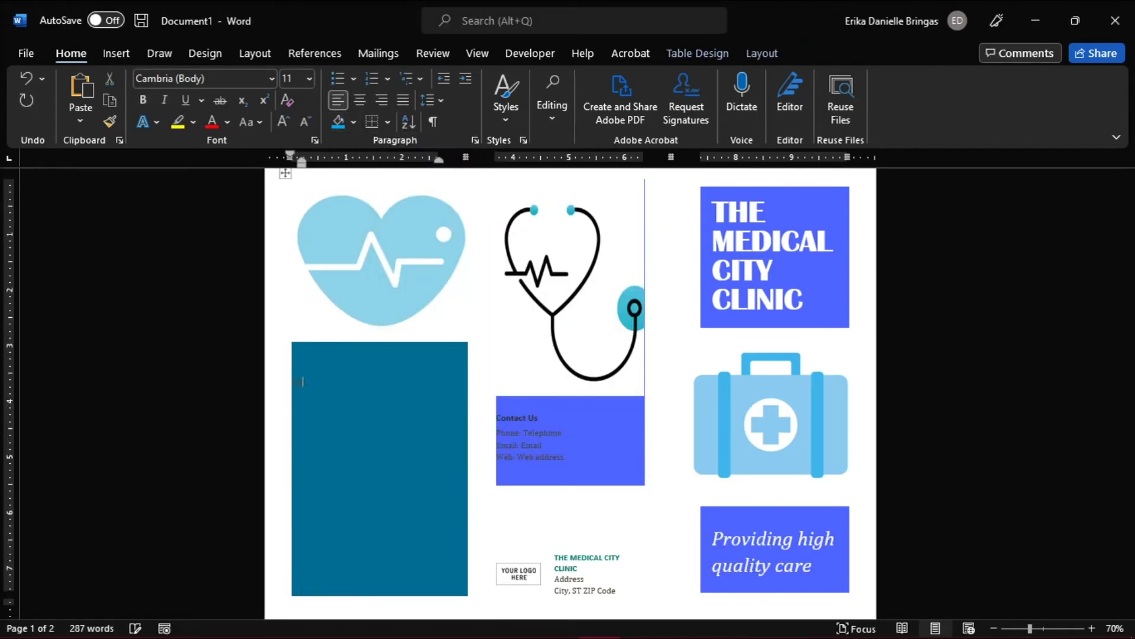
{"action": "left_click_drag", "start_coordinate": [394, 543], "coordinate": [294, 380]}
{"action": "left_click", "coordinate": [359, 100]}
{"action": "left_click", "coordinate": [271, 78]}
{"action": "left_click", "coordinate": [168, 96]}
{"action": "left_click_drag", "start_coordinate": [289, 159], "coordinate": [297, 152]}
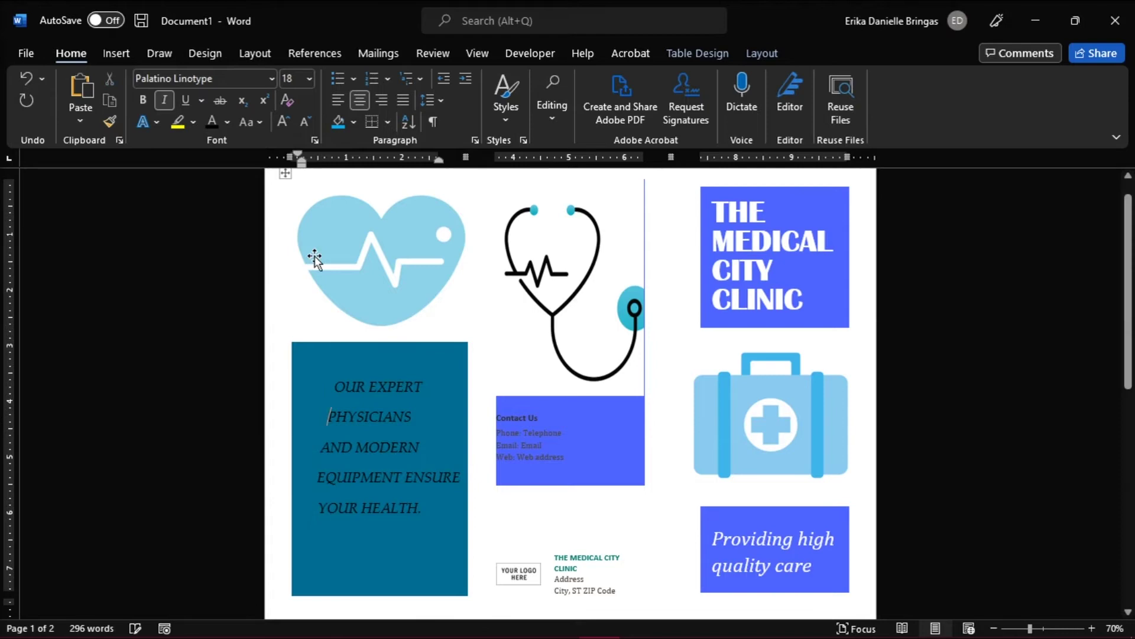
{"action": "scroll", "coordinate": [444, 399], "scroll_direction": "down", "scroll_amount": 3}
{"action": "scroll", "coordinate": [645, 223], "scroll_direction": "down", "scroll_amount": 8}
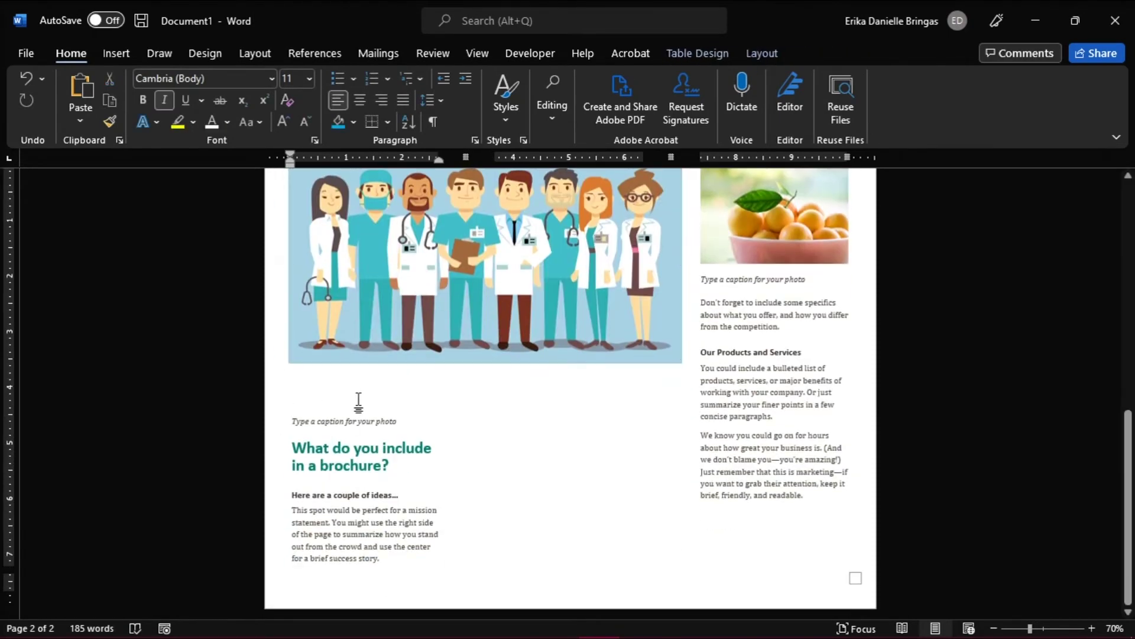
Step: Set the WHO WE ARE heading in Bernard MT Condensed
{"action": "left_click", "coordinate": [270, 78]}
{"action": "scroll", "coordinate": [272, 268], "scroll_direction": "down", "scroll_amount": 5}
{"action": "left_click", "coordinate": [261, 185]}
{"action": "key", "text": "Down"}
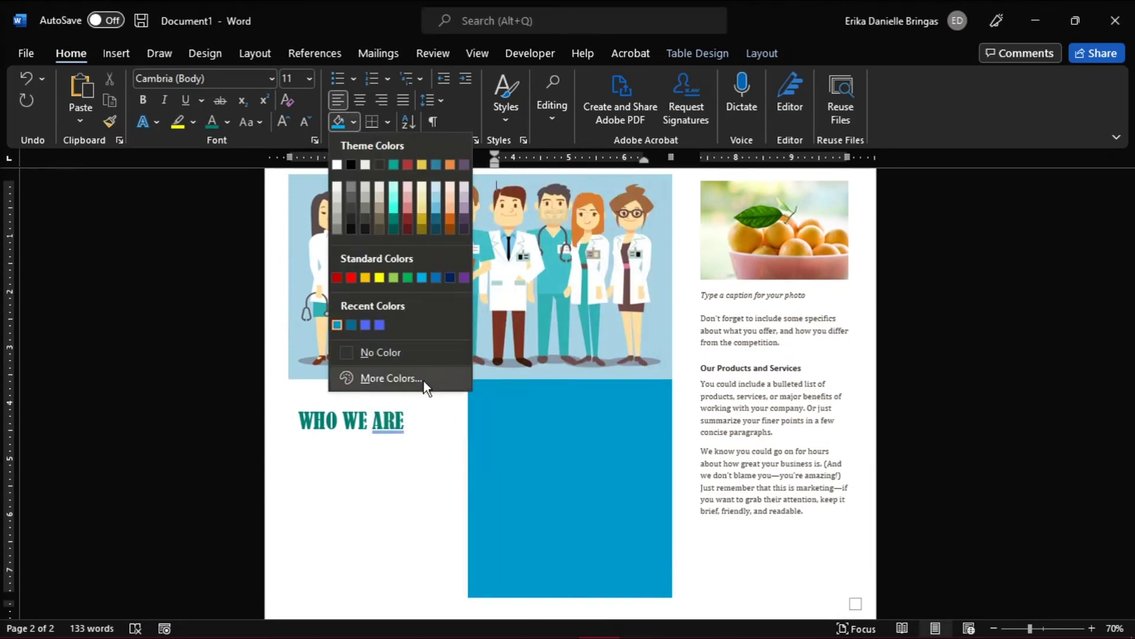
{"action": "type", "text": "PUT YOUR TRUST"}
{"action": "type", "text": "H."}
{"action": "left_click_drag", "start_coordinate": [489, 426], "coordinate": [554, 486]}
Step: Format the PUT YOUR TRUST IN US panel text in enlarged Palatino Linotype with a new font colour
{"action": "left_click", "coordinate": [272, 79]}
{"action": "left_click", "coordinate": [280, 126]}
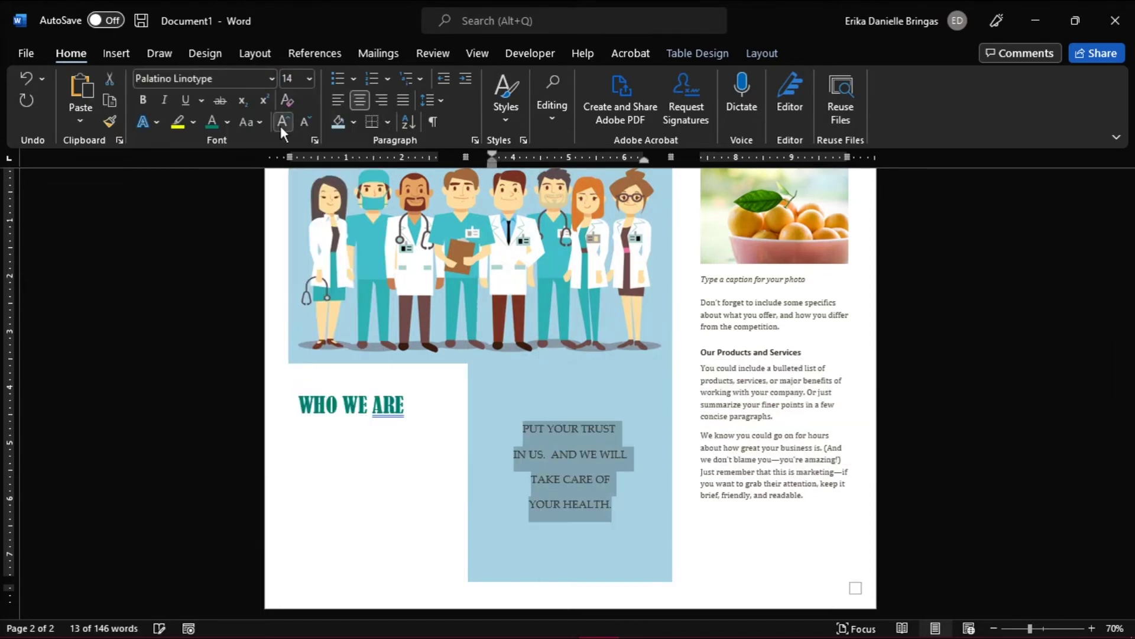
{"action": "scroll", "coordinate": [364, 207], "scroll_direction": "up", "scroll_amount": 3}
{"action": "scroll", "coordinate": [364, 206], "scroll_direction": "down", "scroll_amount": 3}
{"action": "left_click", "coordinate": [228, 121]}
{"action": "left_click", "coordinate": [299, 303]}
{"action": "scroll", "coordinate": [639, 442], "scroll_direction": "up", "scroll_amount": 2}
{"action": "left_click_drag", "start_coordinate": [701, 282], "coordinate": [842, 533]}
Step: Shade the right column dark teal and style OUR SERVICES in enlarged, recoloured Bernard MT Condensed
{"action": "left_click", "coordinate": [352, 122]}
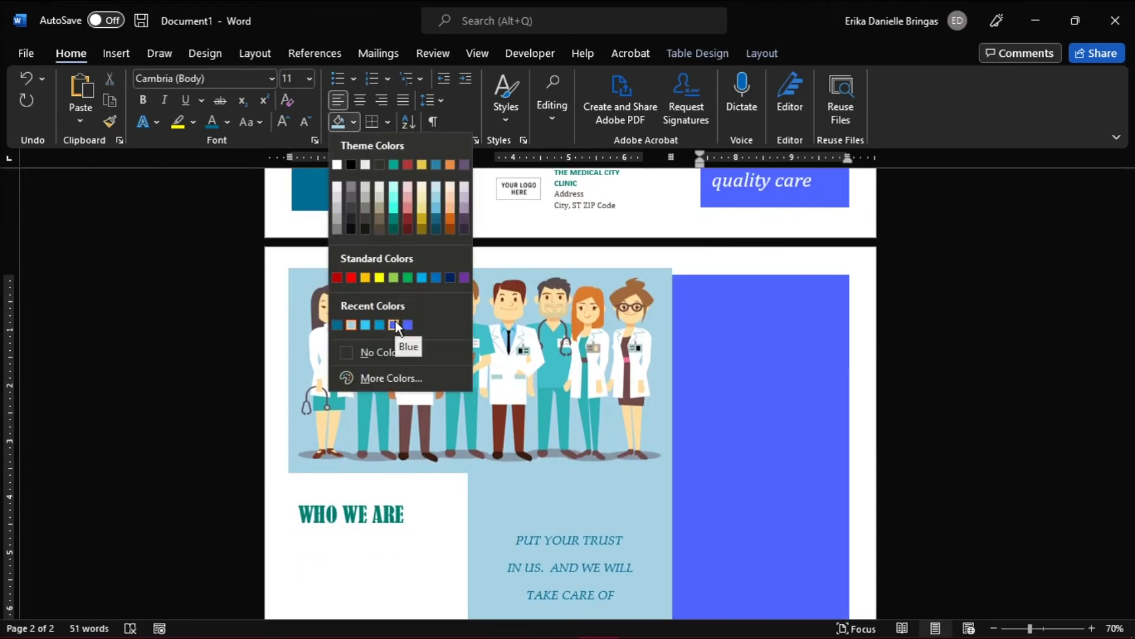
{"action": "left_click", "coordinate": [338, 325]}
{"action": "left_click", "coordinate": [552, 342]}
{"action": "scroll", "coordinate": [553, 342], "scroll_direction": "down", "scroll_amount": 1}
{"action": "left_click_drag", "start_coordinate": [750, 315], "coordinate": [801, 317]}
{"action": "left_click", "coordinate": [229, 122]}
{"action": "left_click", "coordinate": [309, 303]}
{"action": "left_click", "coordinate": [283, 122]}
{"action": "left_click", "coordinate": [272, 78]}
{"action": "left_click", "coordinate": [203, 168]}
{"action": "left_click", "coordinate": [283, 121]}
Step: List DIAGNOSTICS, RECOVERY and SUGERIES in Gill Sans Nova 18 with Place your text here lines
{"action": "key", "text": "End"}
{"action": "scroll", "coordinate": [710, 307], "scroll_direction": "down", "scroll_amount": 1}
{"action": "key", "text": "Return"}
{"action": "type", "text": "DIAGNOSTICS "}
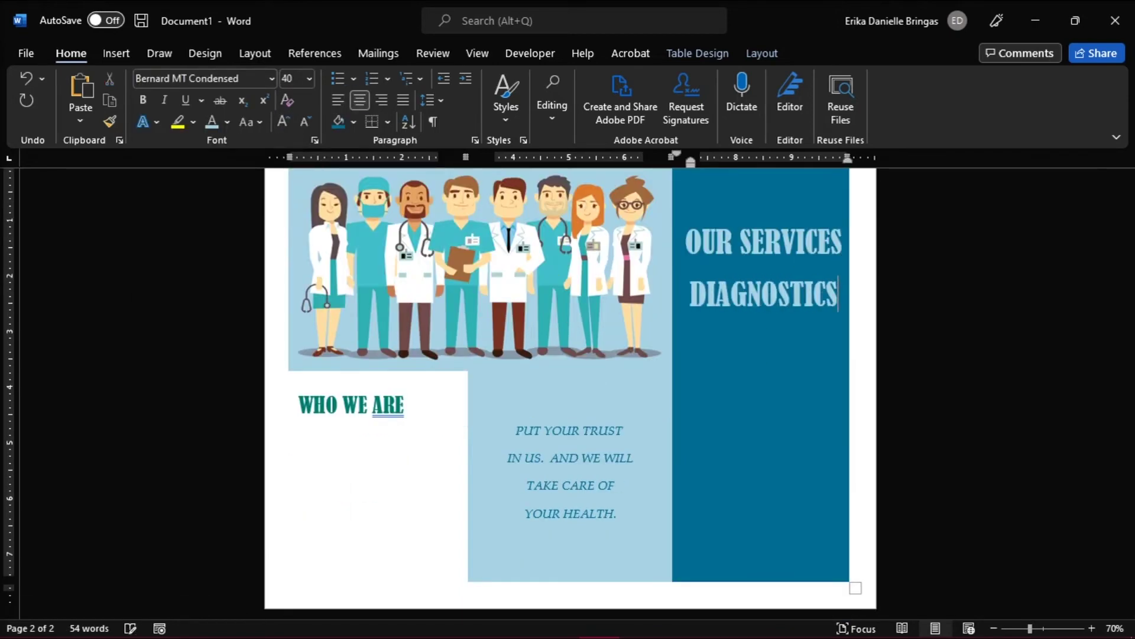
{"action": "type", "text": "SUGERIES"}
{"action": "left_click_drag", "start_coordinate": [691, 293], "coordinate": [816, 393]}
{"action": "left_click", "coordinate": [272, 78]}
{"action": "scroll", "coordinate": [258, 256], "scroll_direction": "down", "scroll_amount": 2}
{"action": "scroll", "coordinate": [258, 257], "scroll_direction": "down", "scroll_amount": 8}
{"action": "scroll", "coordinate": [258, 303], "scroll_direction": "down", "scroll_amount": 5}
{"action": "scroll", "coordinate": [258, 266], "scroll_direction": "down", "scroll_amount": 5}
{"action": "scroll", "coordinate": [264, 162], "scroll_direction": "down", "scroll_amount": 5}
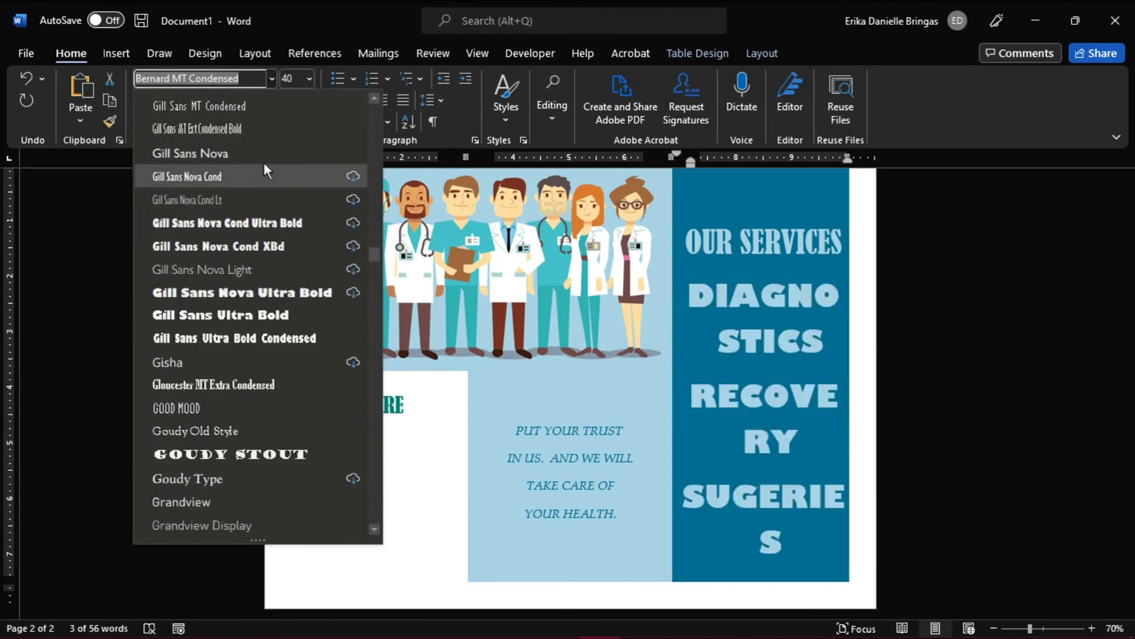
{"action": "left_click", "coordinate": [263, 153]}
{"action": "left_click", "coordinate": [305, 121]}
{"action": "left_click", "coordinate": [825, 358]}
{"action": "key", "text": "Return"}
{"action": "key", "text": "Return"}
{"action": "left_click", "coordinate": [272, 79]}
{"action": "left_click", "coordinate": [201, 502]}
{"action": "type", "text": "Place your text here"}
{"action": "type", "text": "Place your text here"}
{"action": "type", "text": "Place your text here"}
Step: Add an intro paragraph under WHO WE ARE and shrink it to 12 pt
{"action": "key", "text": "Return"}
{"action": "type", "text": "best way to maximize iesting enough to readers."}
{"action": "key", "text": "ctrl+shift+Up"}
{"action": "key", "text": "ctrl+]"}
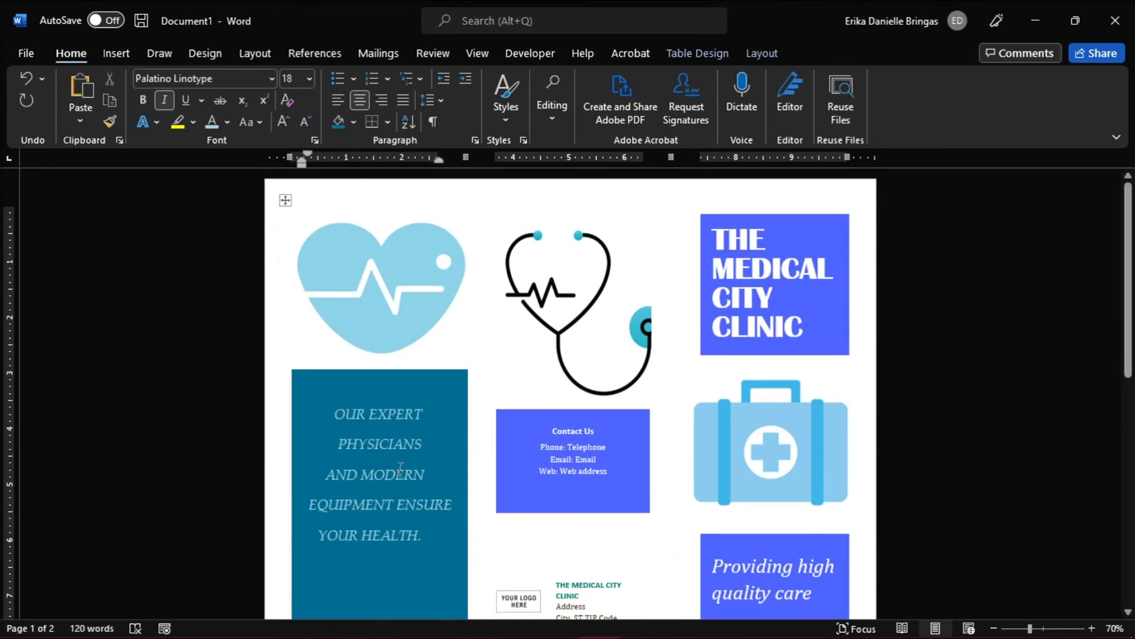
{"action": "scroll", "coordinate": [945, 429], "scroll_direction": "down", "scroll_amount": 1}
{"action": "scroll", "coordinate": [945, 428], "scroll_direction": "down", "scroll_amount": 4}
{"action": "scroll", "coordinate": [944, 428], "scroll_direction": "down", "scroll_amount": 2}
{"action": "scroll", "coordinate": [944, 428], "scroll_direction": "down", "scroll_amount": 3}
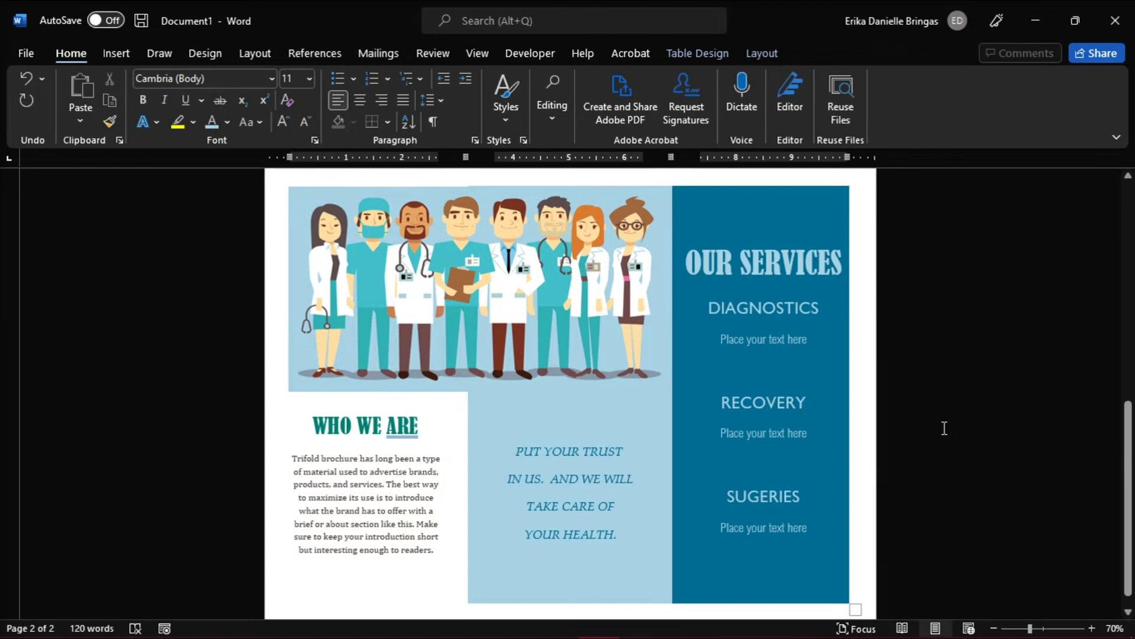